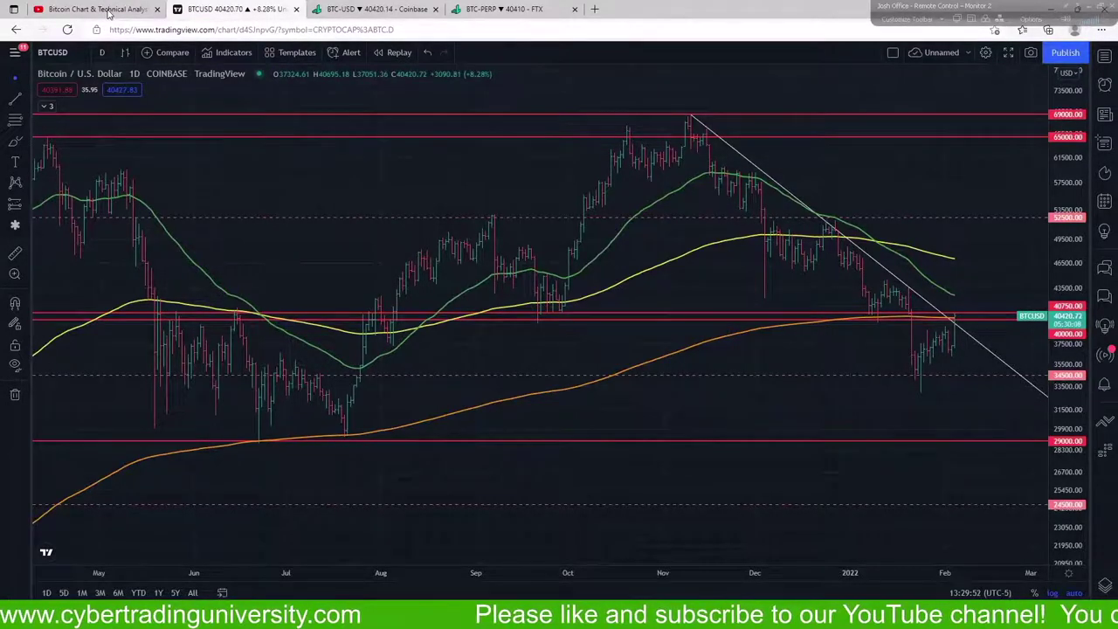
- View the YouTube video about whether the Bitcoin bull market peaked, and return to the BTCUSD chart in TradingView
click(109, 10)
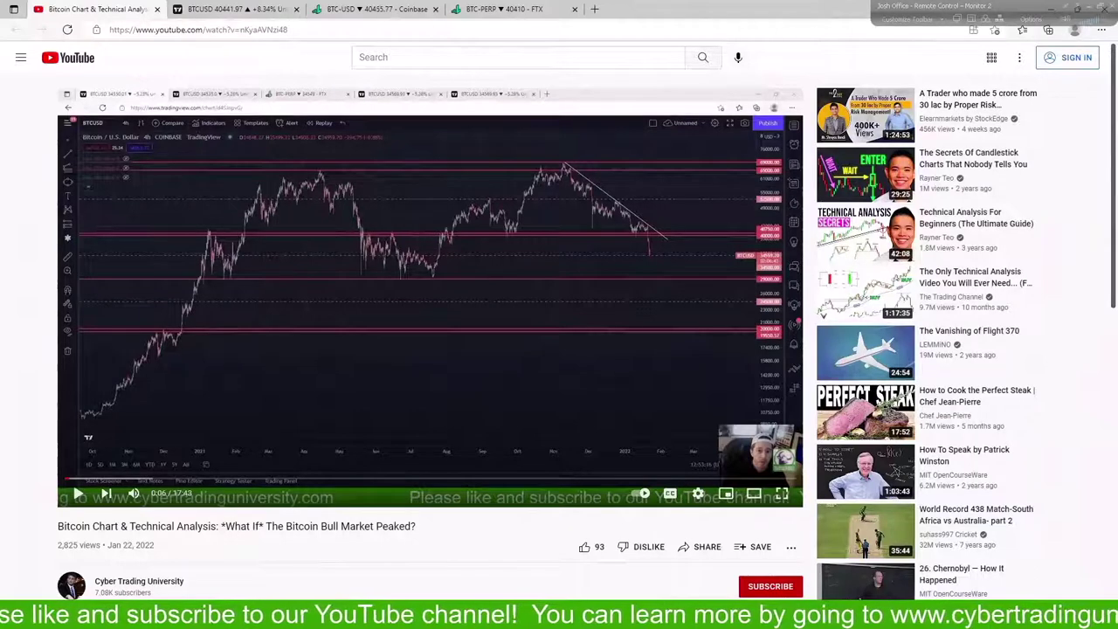
click(232, 12)
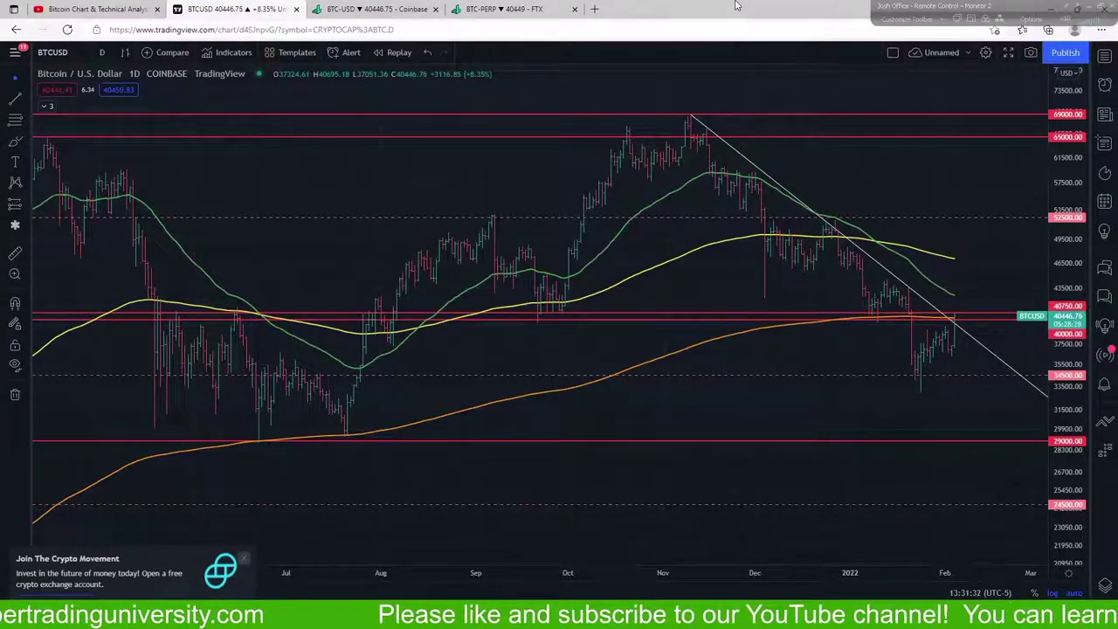
- Dismiss the advertisement and free-trial offer, and expand the indicator legend on the BTCUSD chart
click(244, 557)
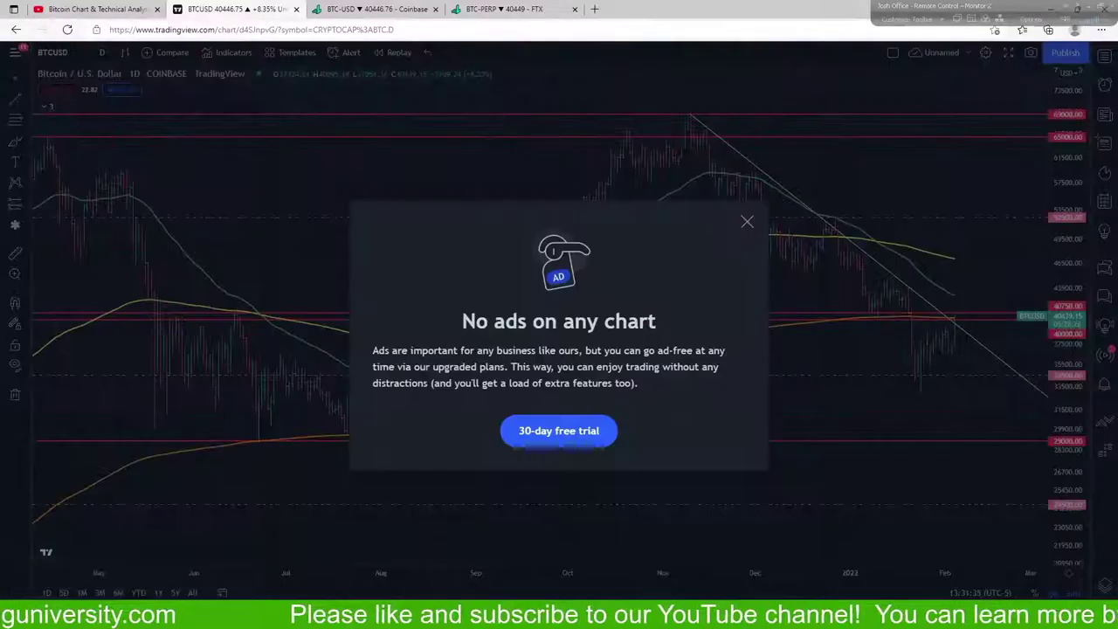
click(748, 223)
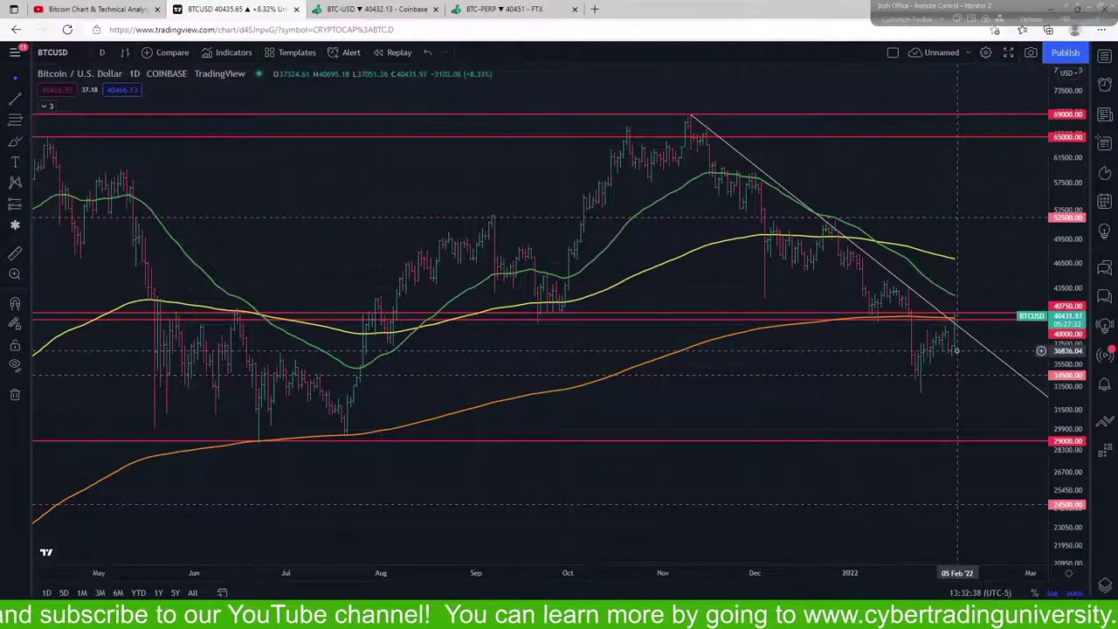
scroll(956, 351, up, 3)
scroll(957, 351, up, 2)
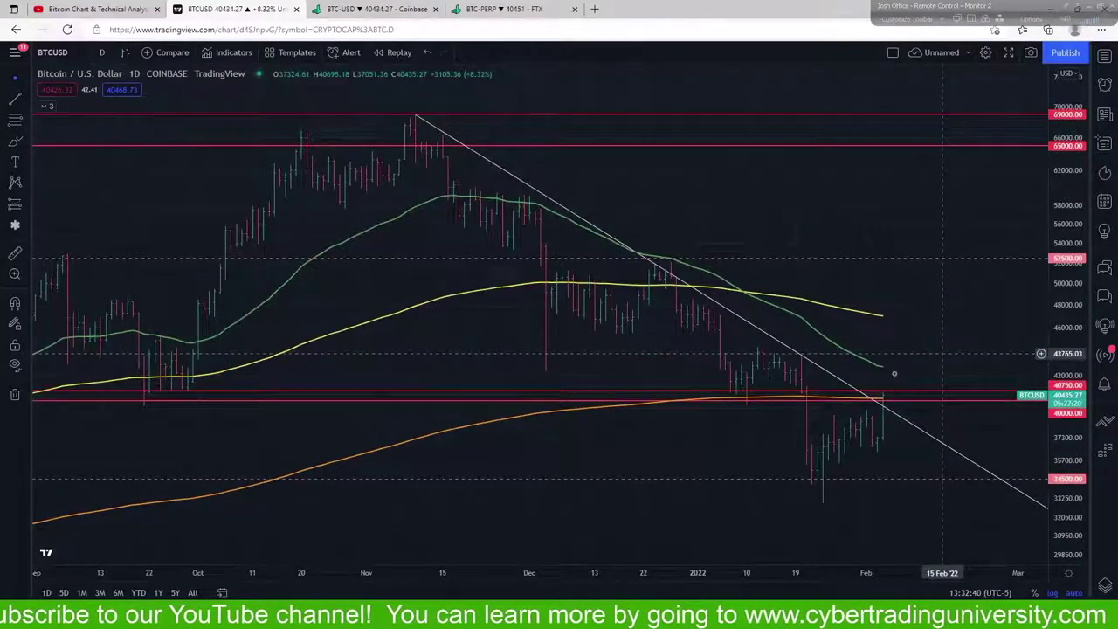
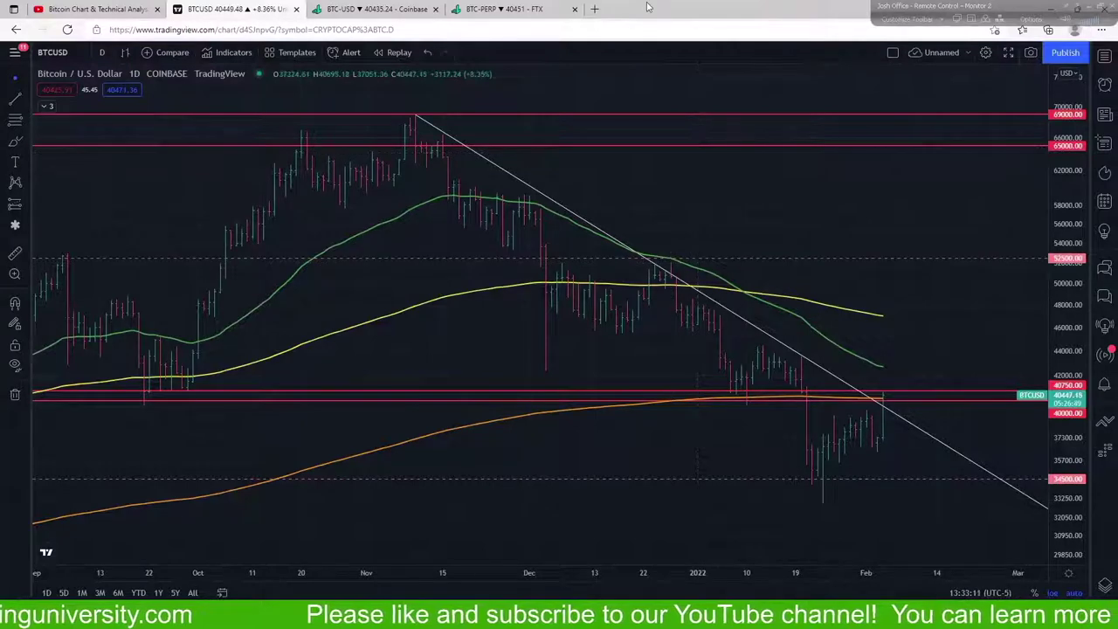
click(45, 108)
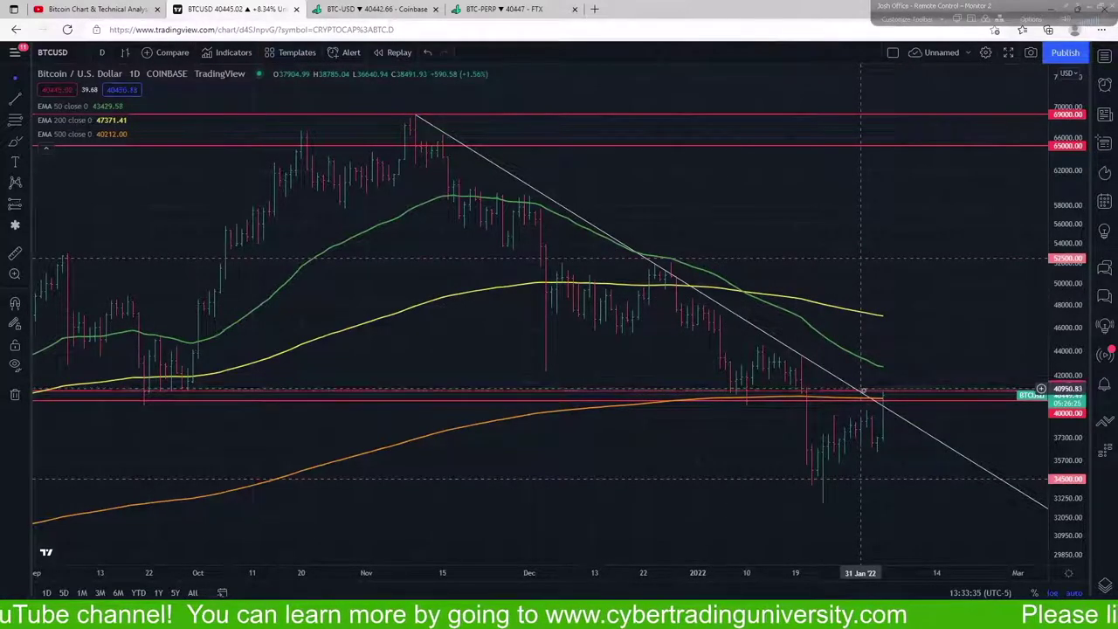
- Place a horizontal line at about 39175 where the EMA 50 and EMA 200 cross in mid-August 2021
scroll(861, 389, down, 2)
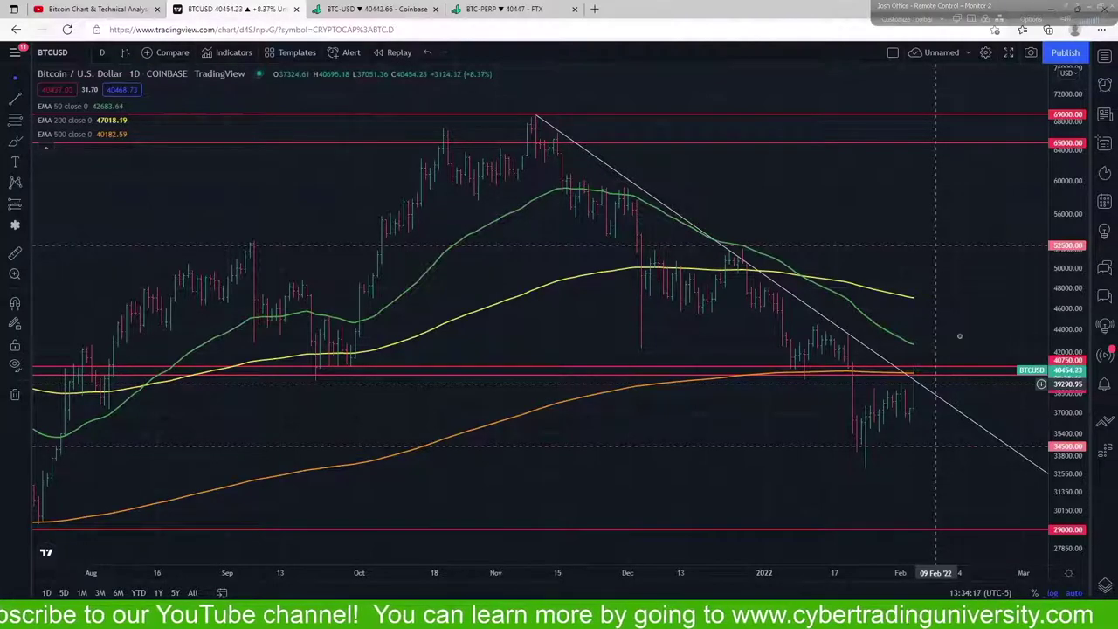
scroll(131, 361, down, 2)
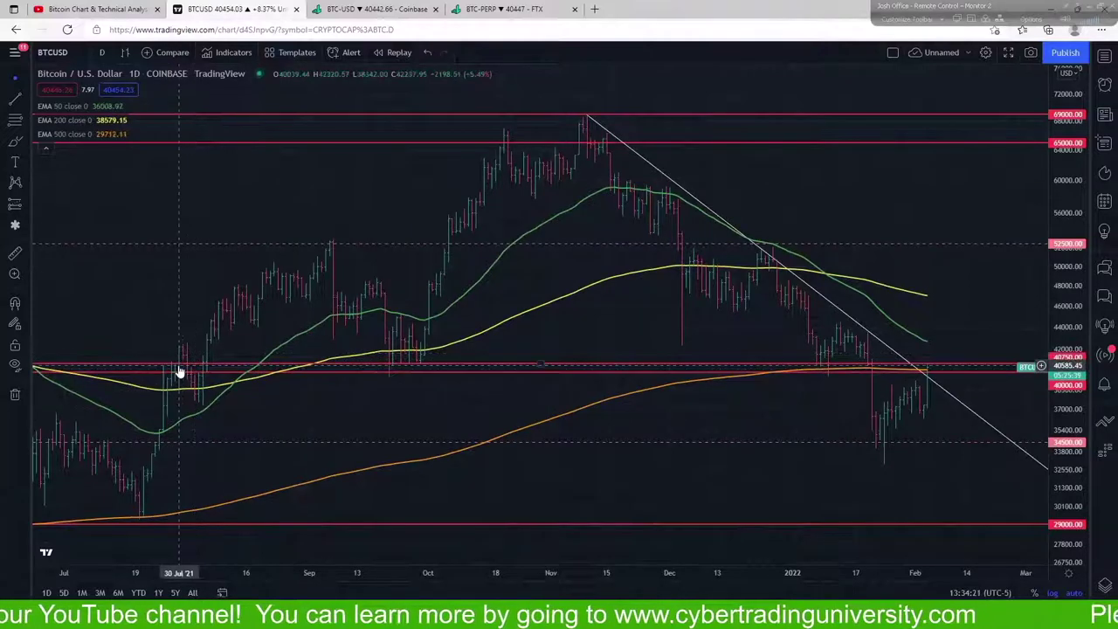
scroll(178, 371, down, 2)
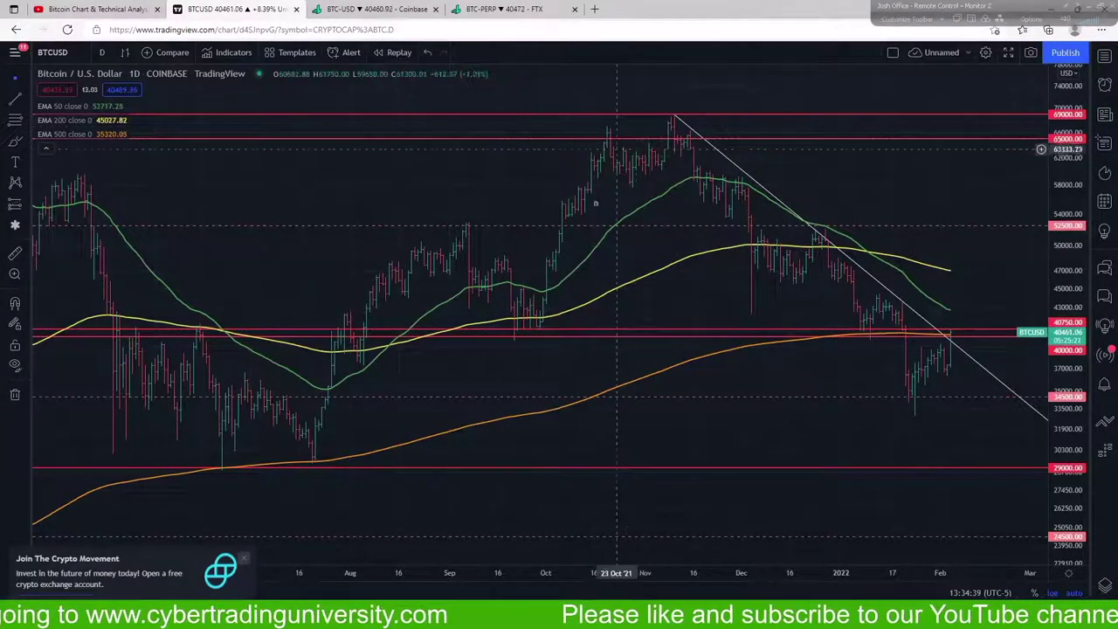
click(246, 560)
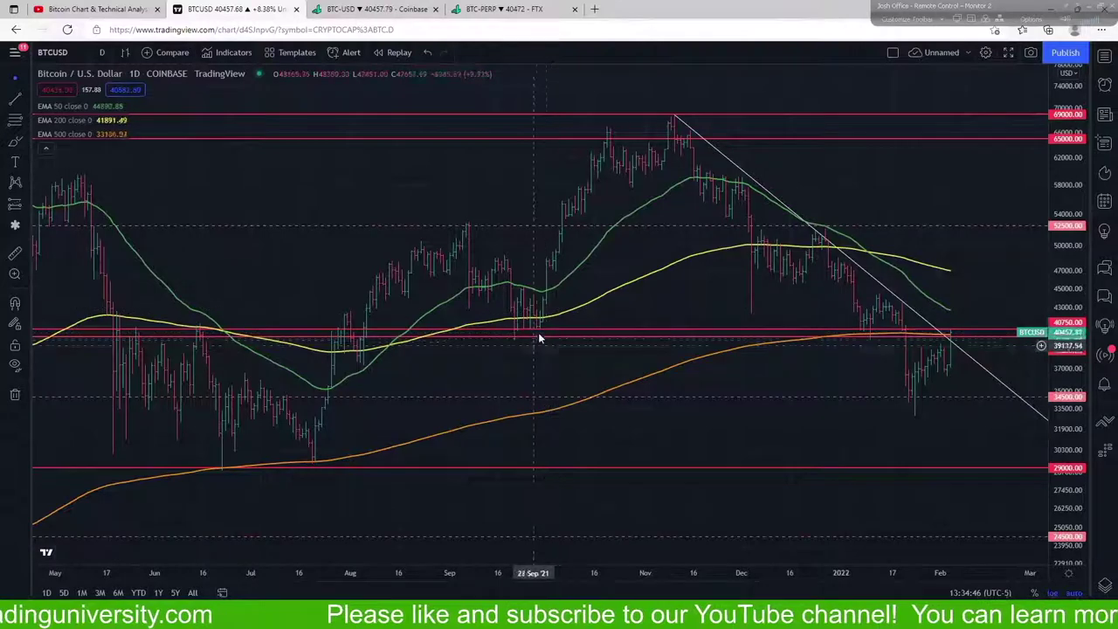
scroll(540, 338, down, 4)
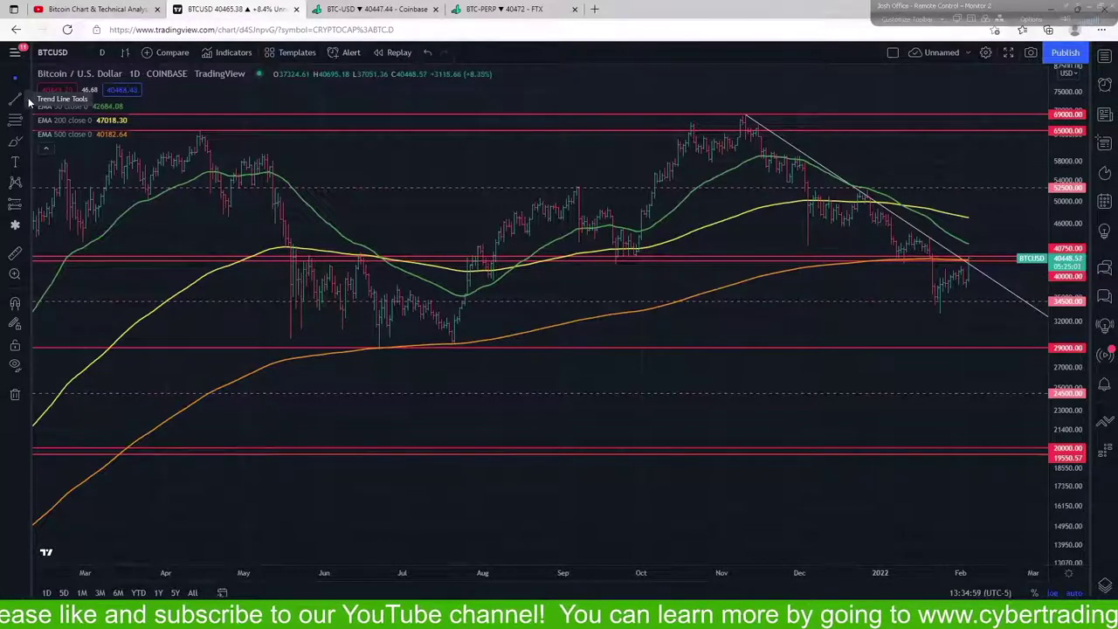
click(28, 99)
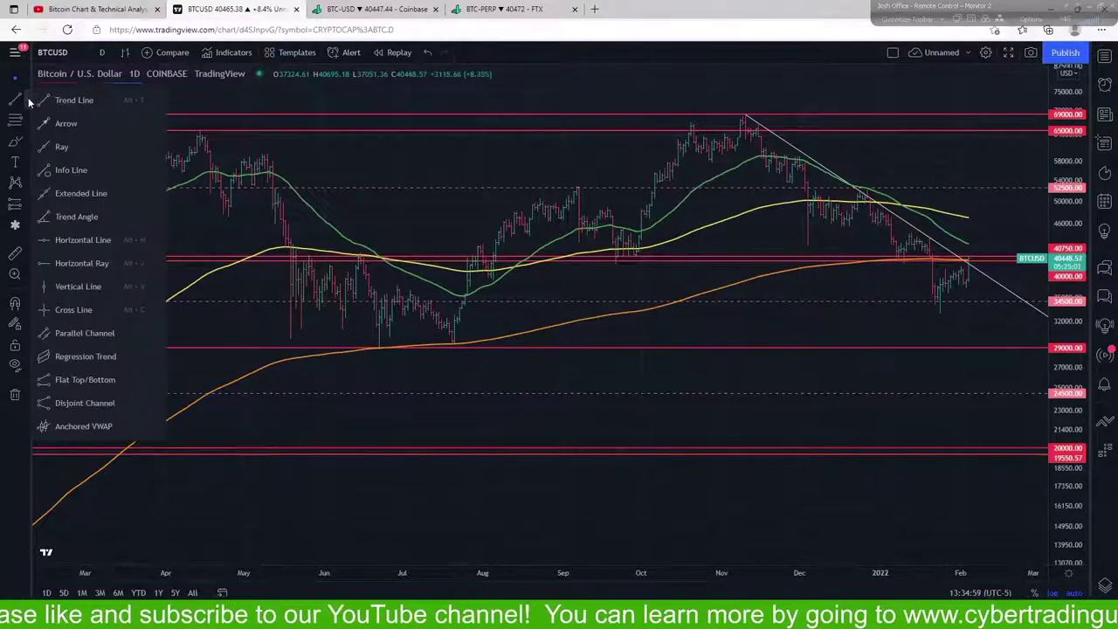
click(92, 238)
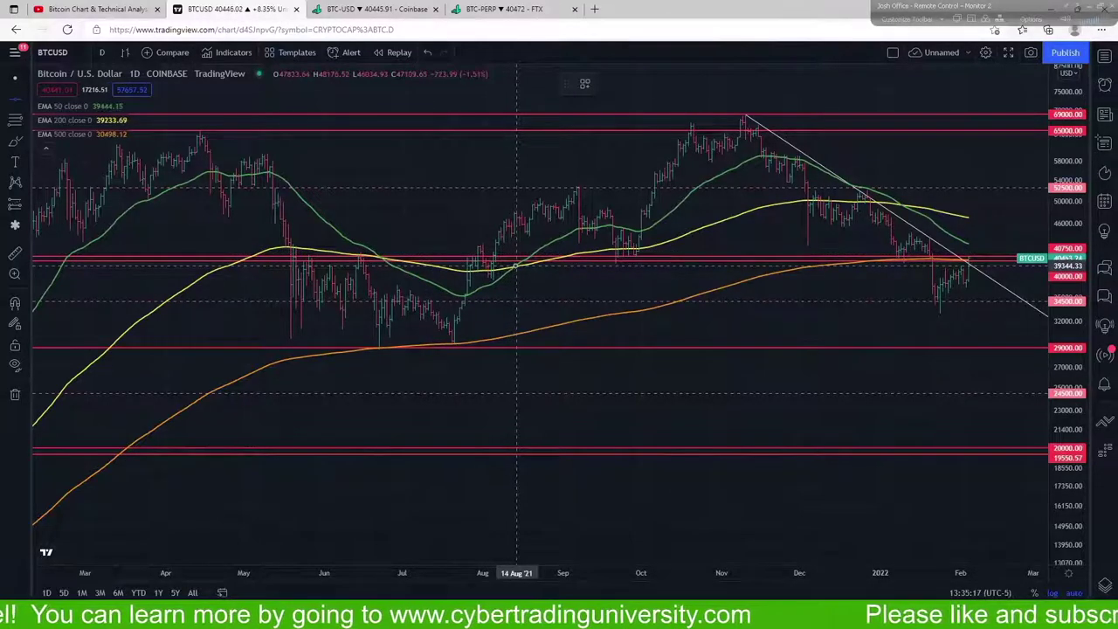
click(535, 268)
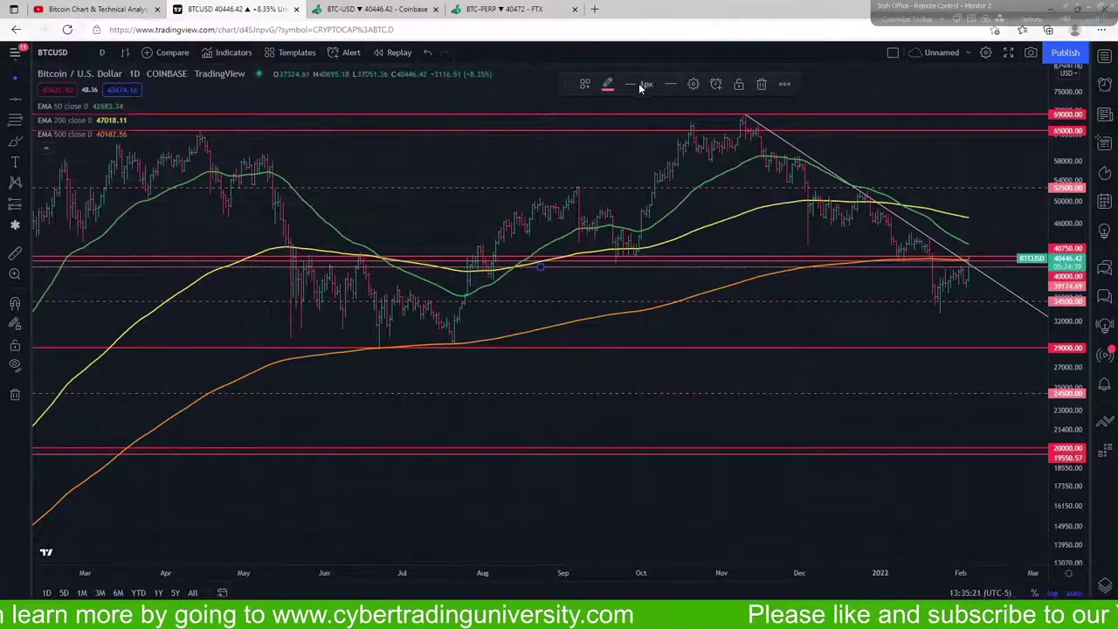
- Make the new line green and 2px thick, and add a matching horizontal line at about 40465 at the late-June 2021 EMA crossover
click(608, 85)
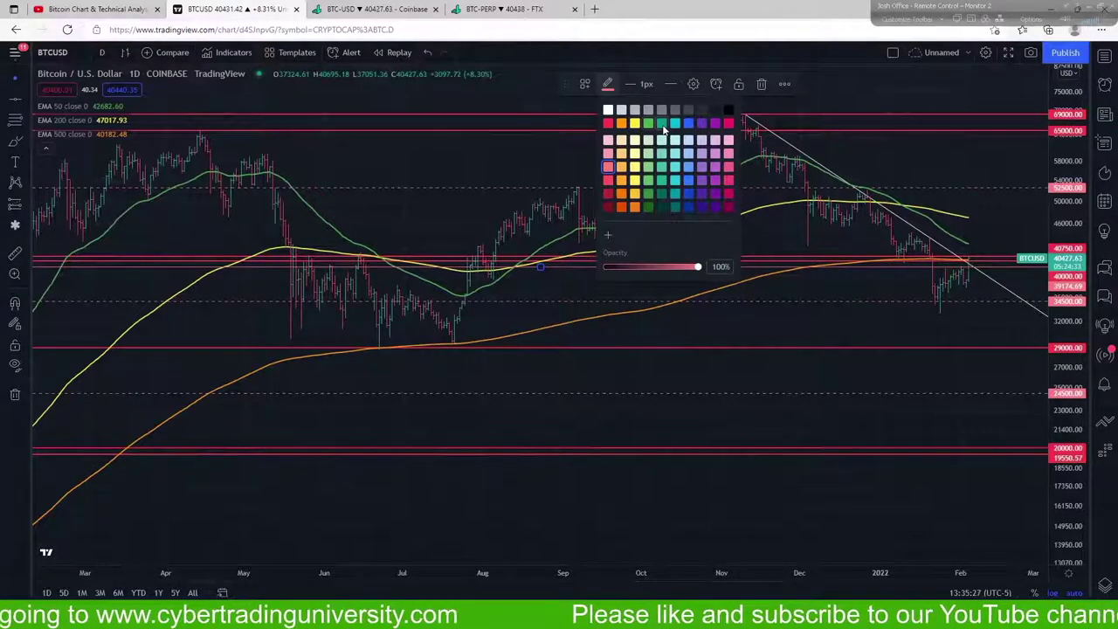
click(589, 194)
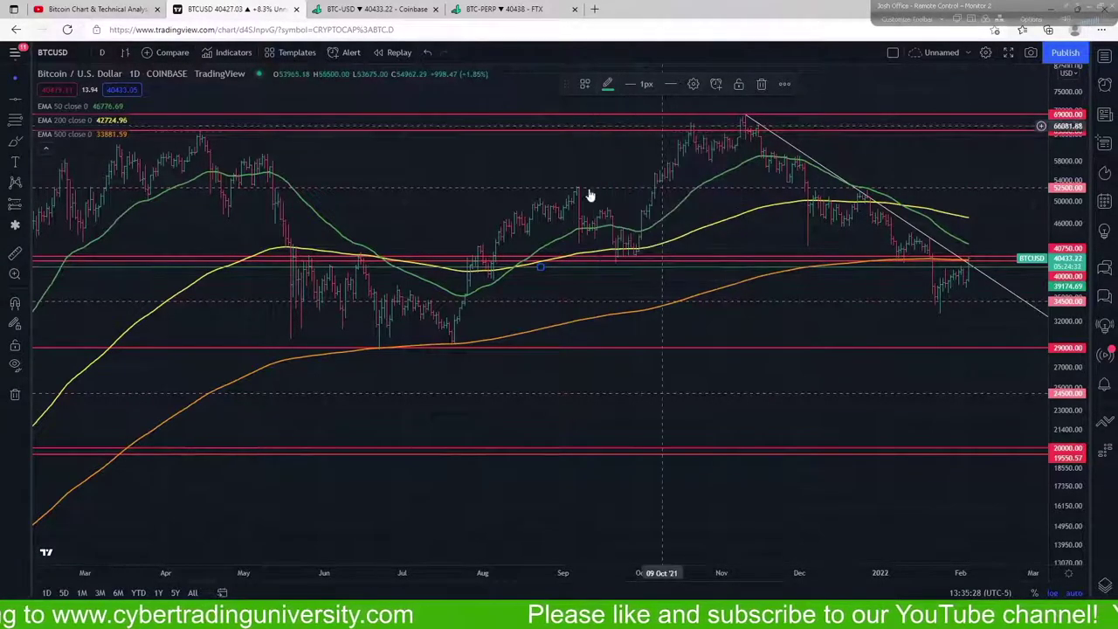
click(638, 87)
click(636, 130)
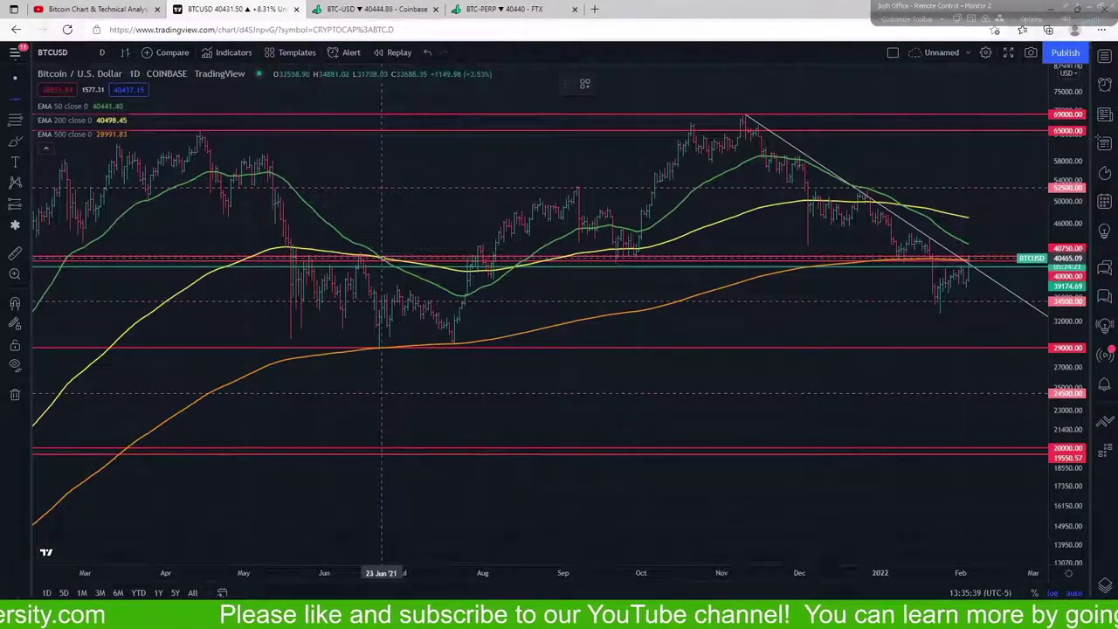
click(389, 258)
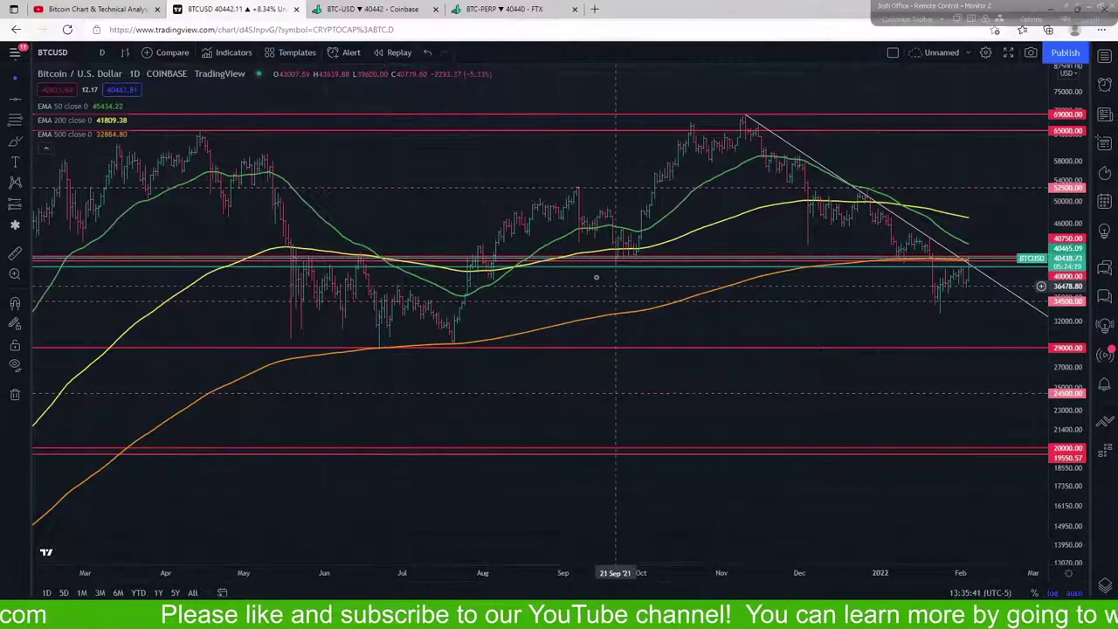
- Compare the recent price action with the two green crossover lines, and delete both lines
scroll(621, 293, up, 4)
scroll(628, 304, up, 1)
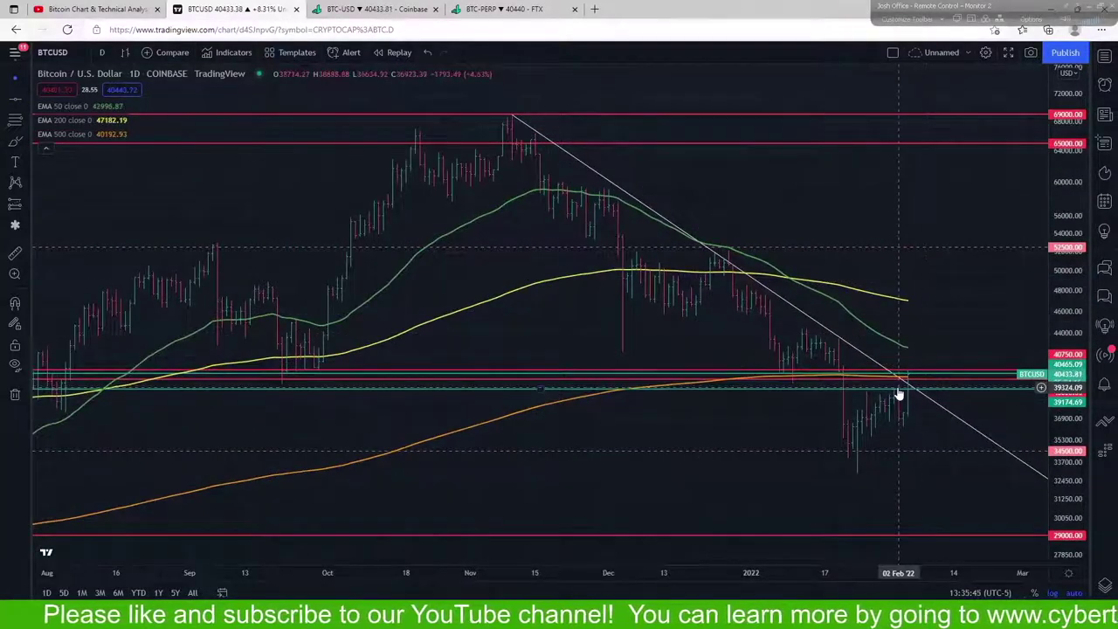
scroll(900, 394, down, 3)
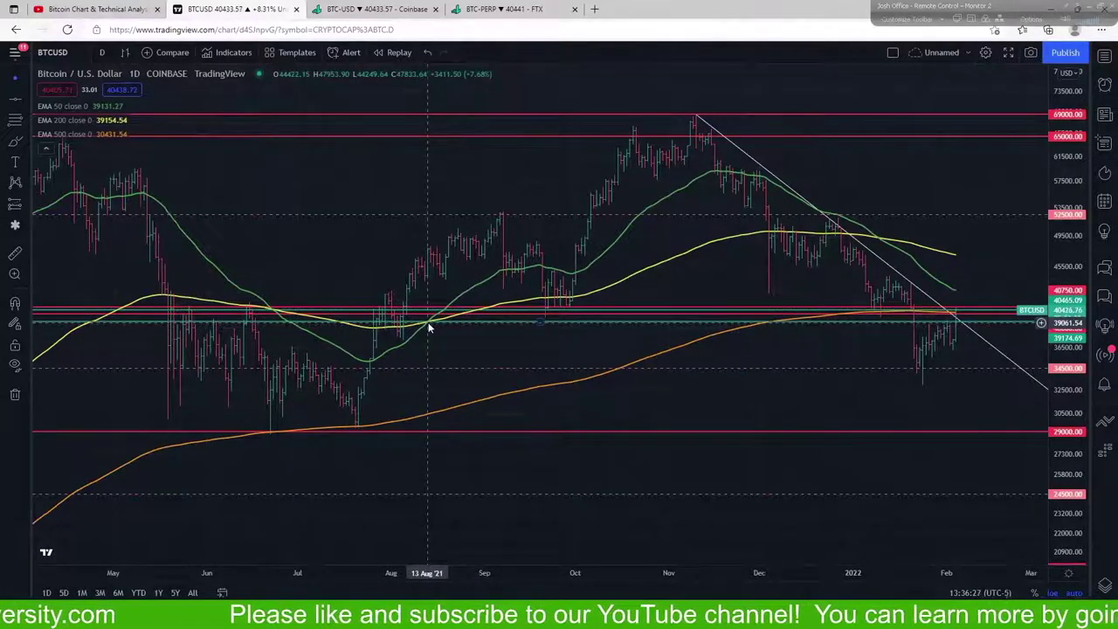
scroll(600, 348, up, 5)
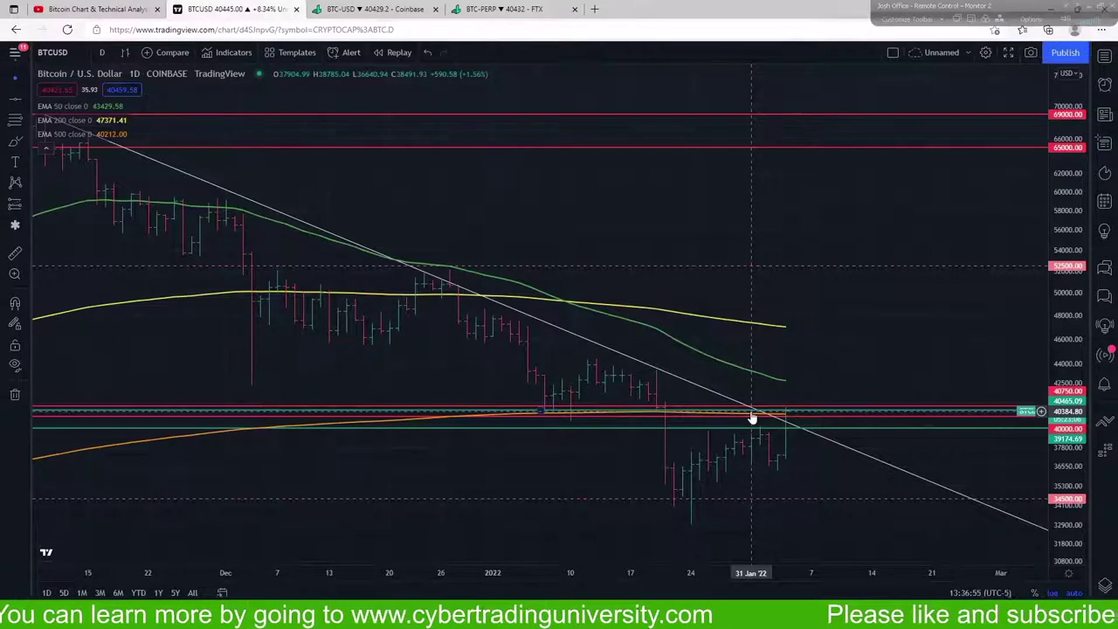
scroll(751, 418, down, 2)
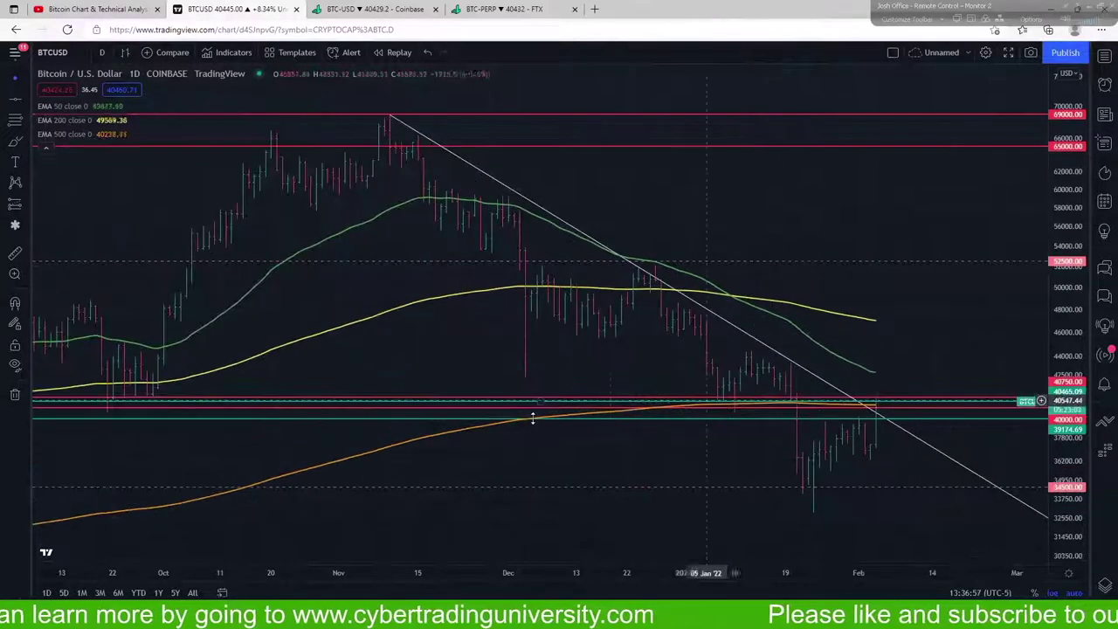
scroll(543, 434, down, 3)
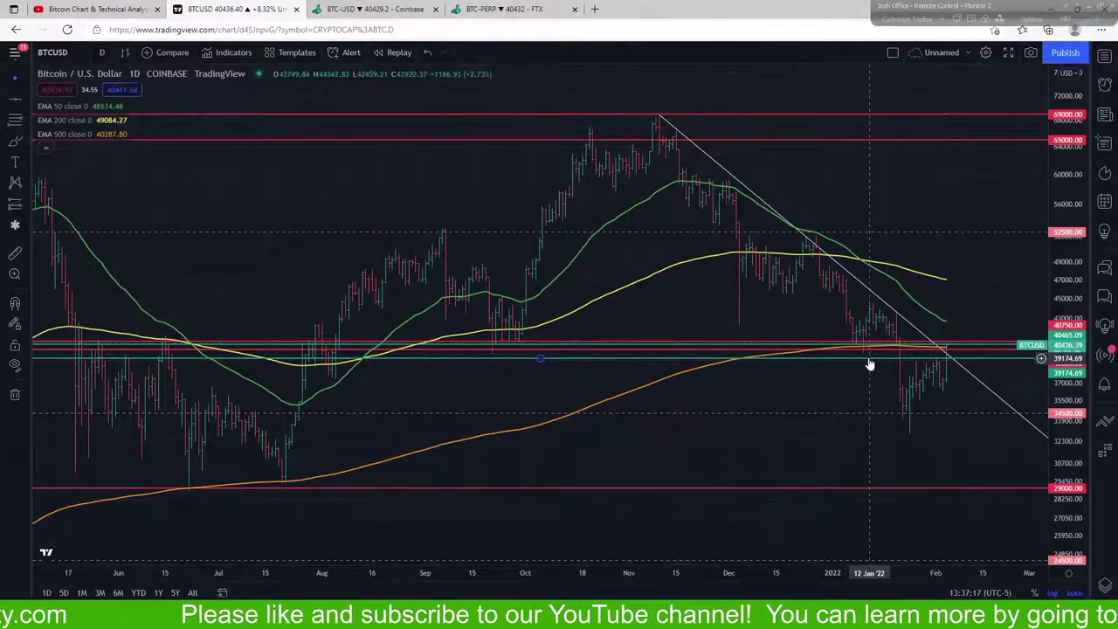
click(968, 350)
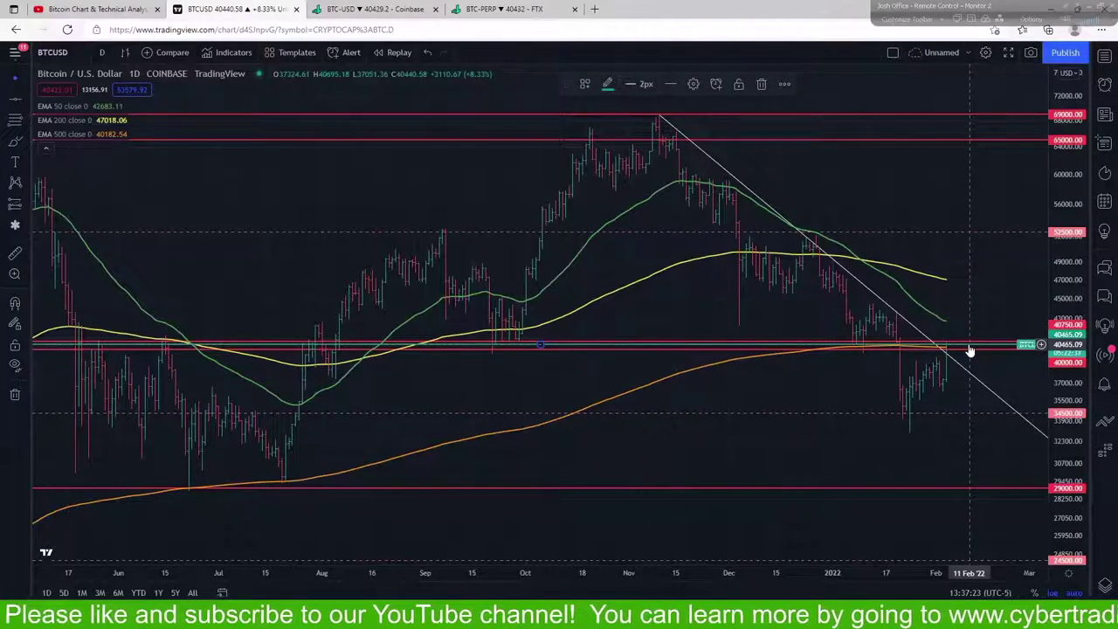
click(968, 344)
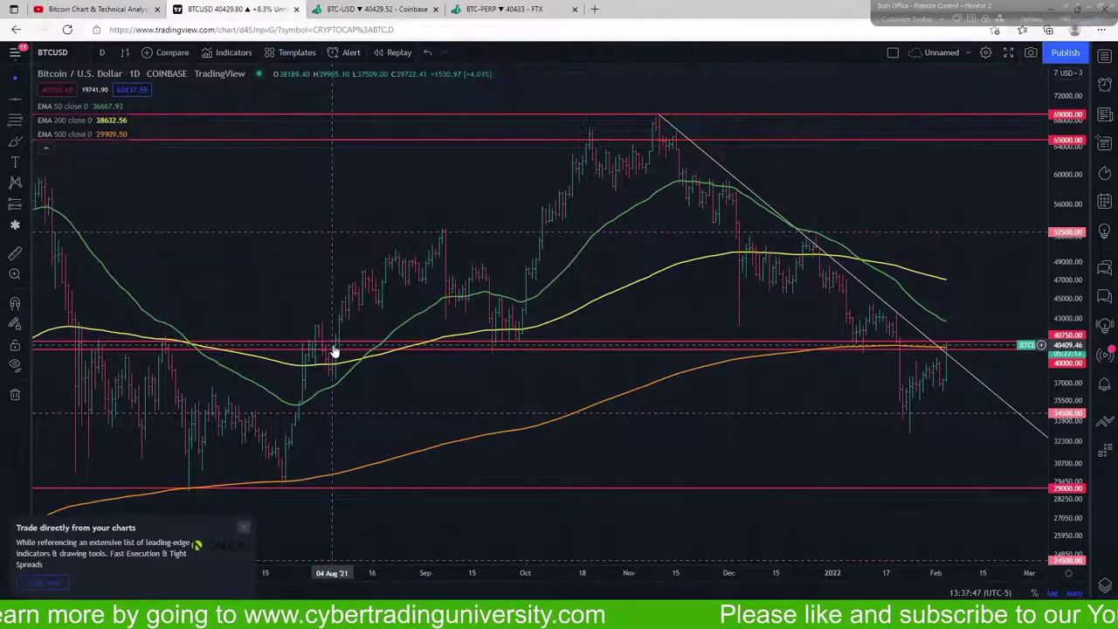
- Switch to the Coinbase BTC-USD chart in TradingLite and examine the 4h order heatmap around the recent price
key(ctrl+Tab)
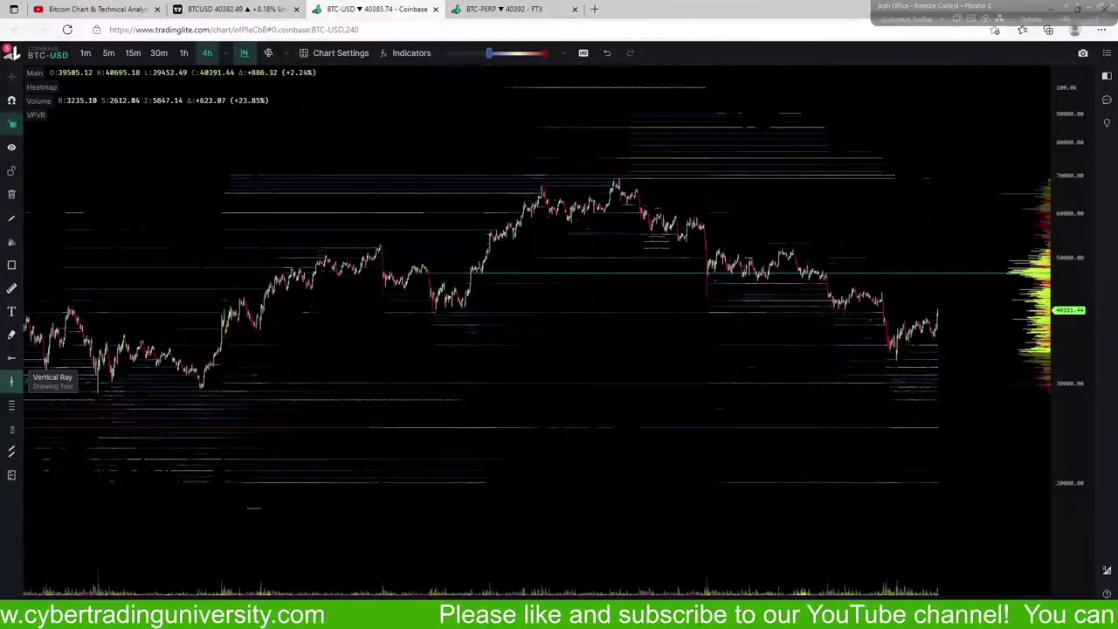
click(132, 328)
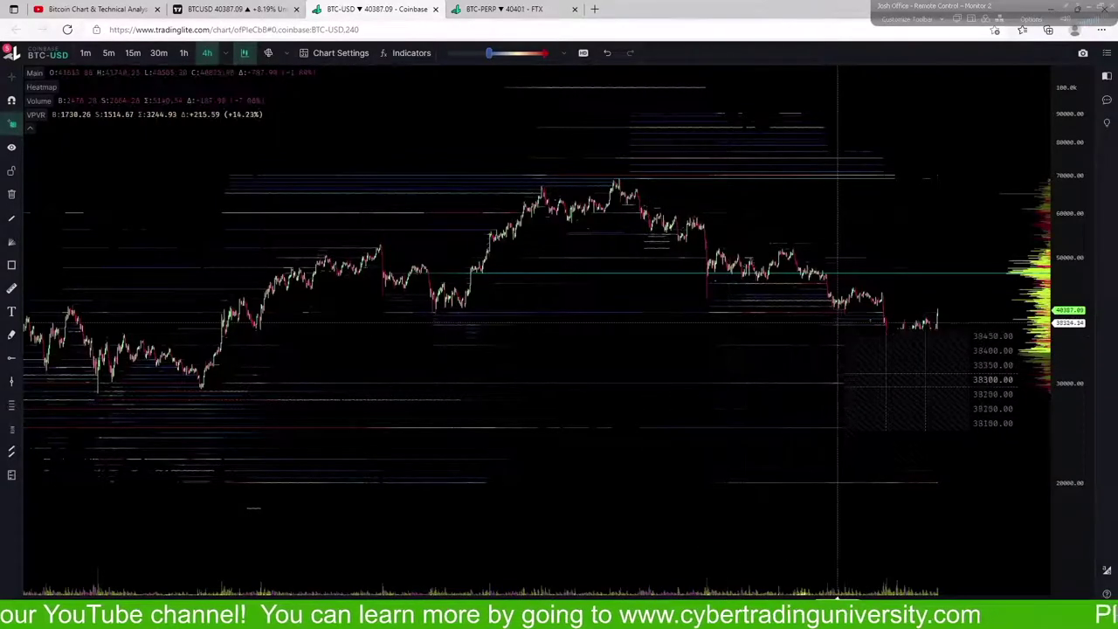
scroll(848, 341, up, 2)
scroll(856, 358, up, 2)
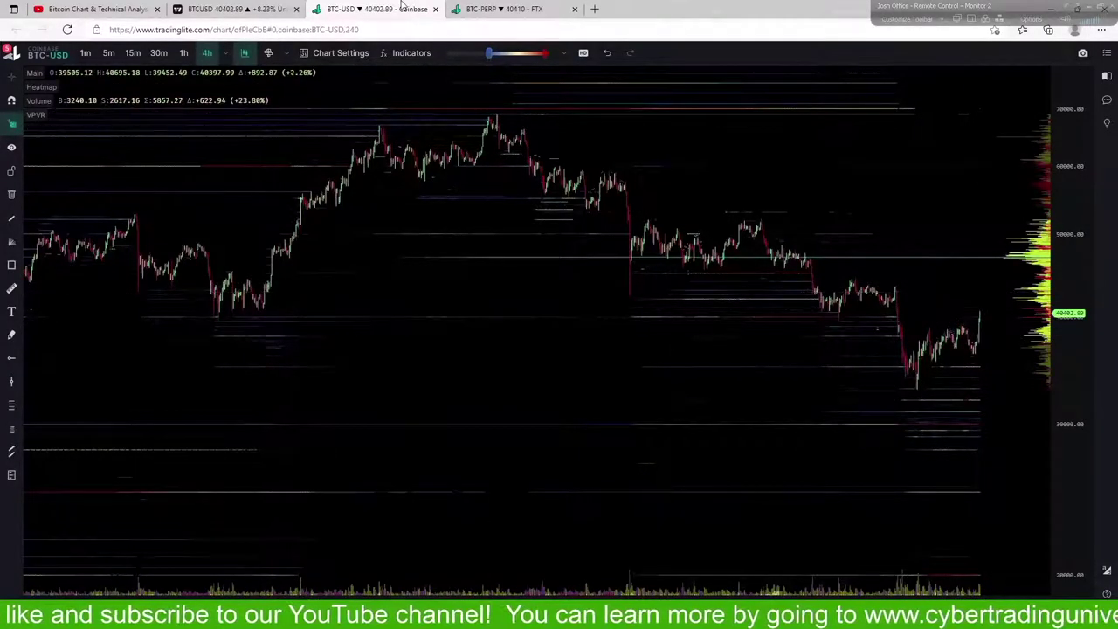
- Open the FTX BTC-PERP 6h chart and examine the recent price rise closely against the open interest
click(502, 10)
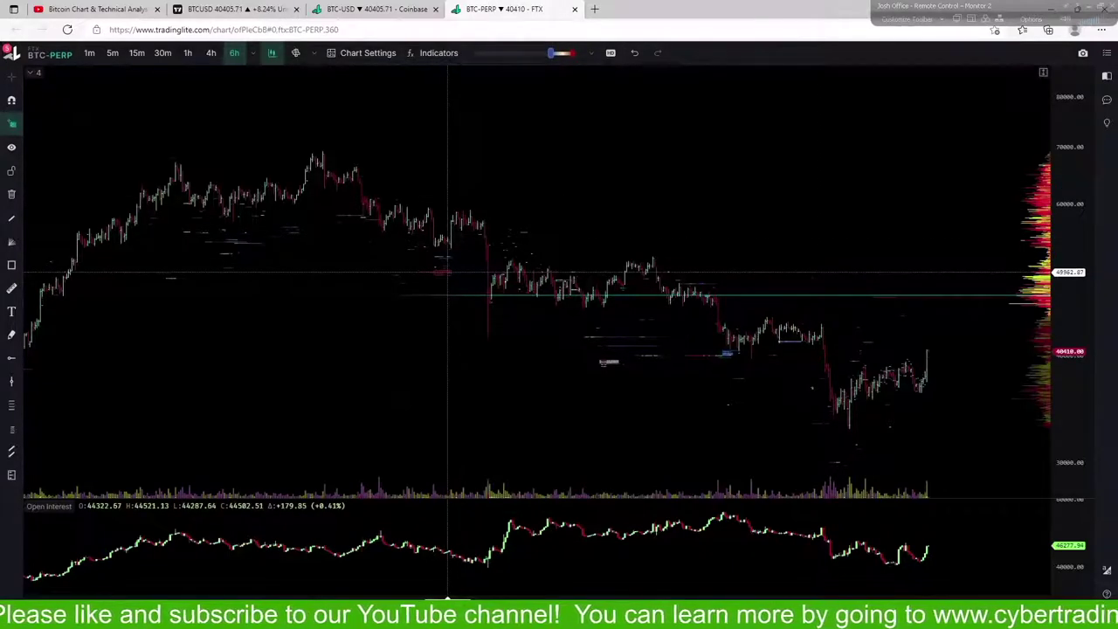
mouse_move(446, 272)
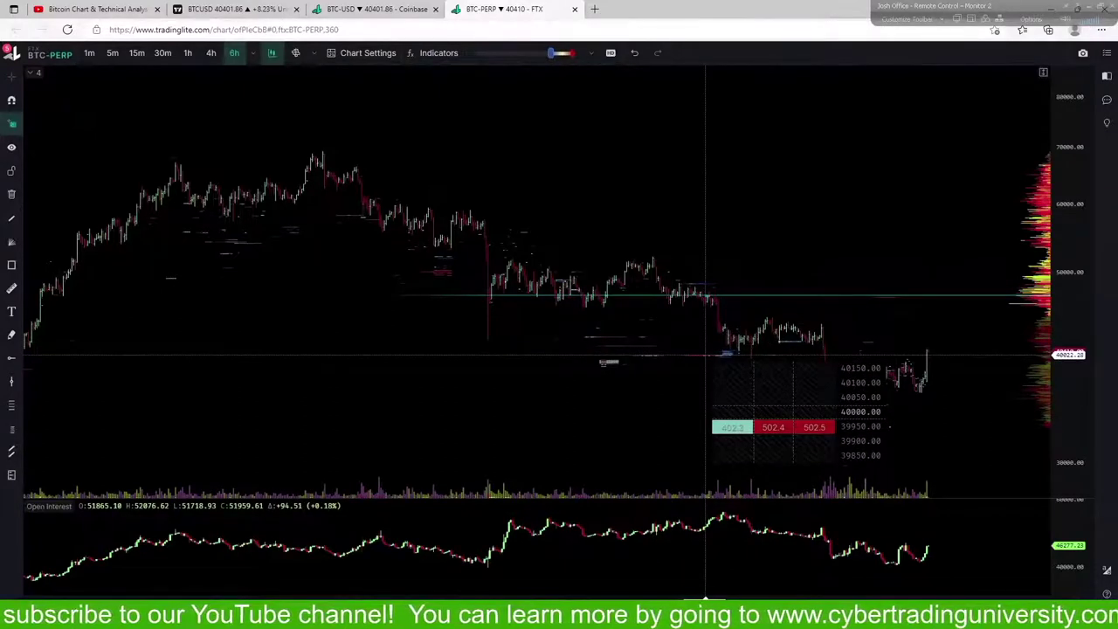
scroll(848, 410, up, 3)
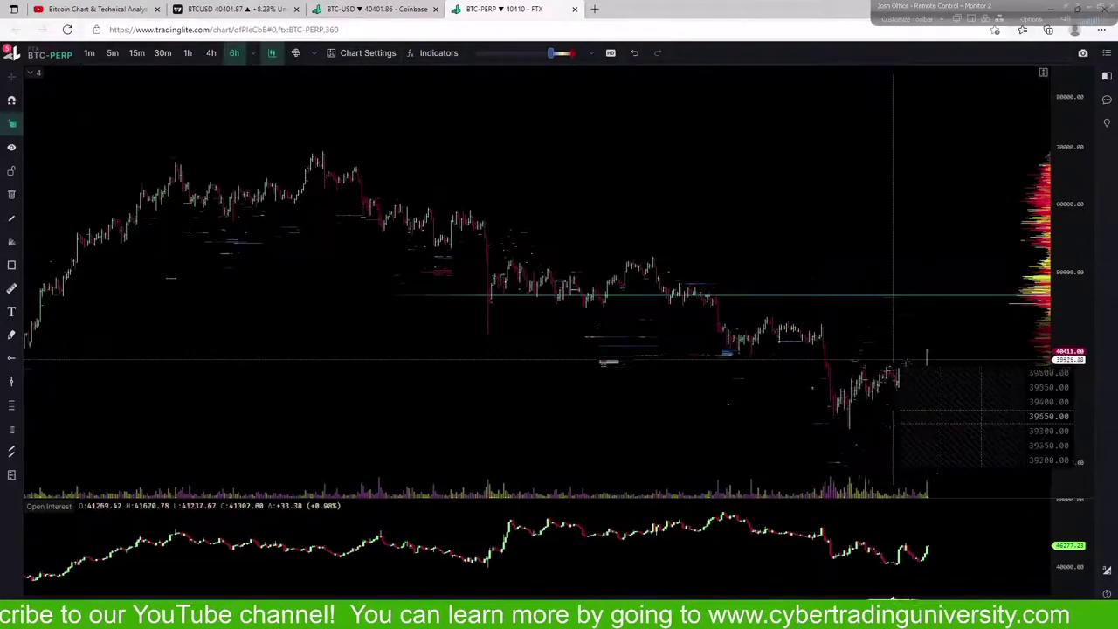
scroll(906, 358, up, 5)
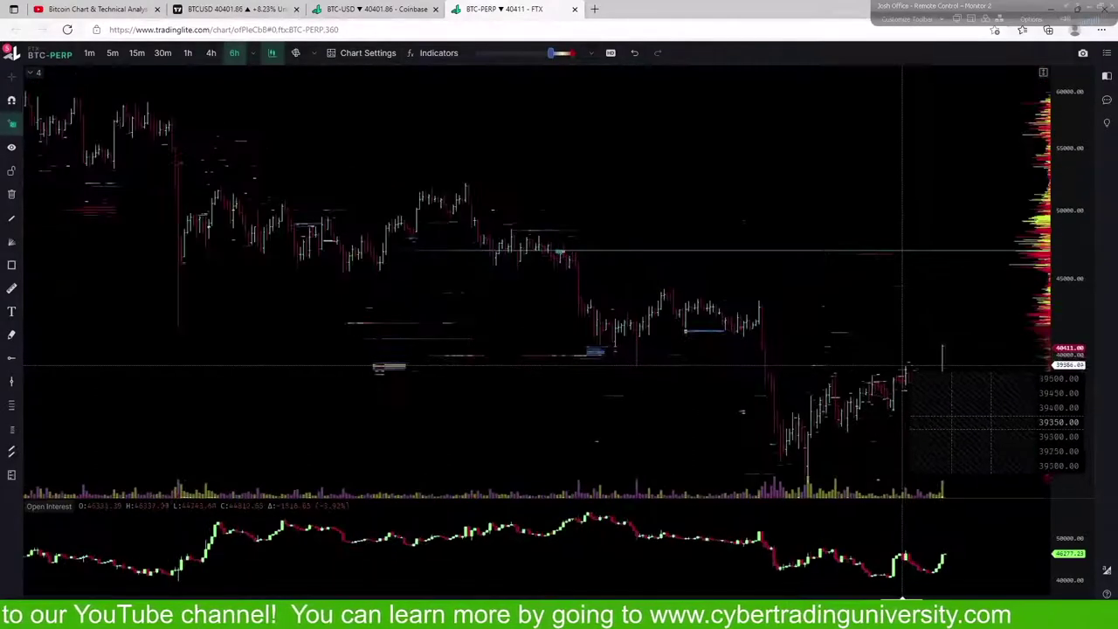
drag(891, 375, 705, 297)
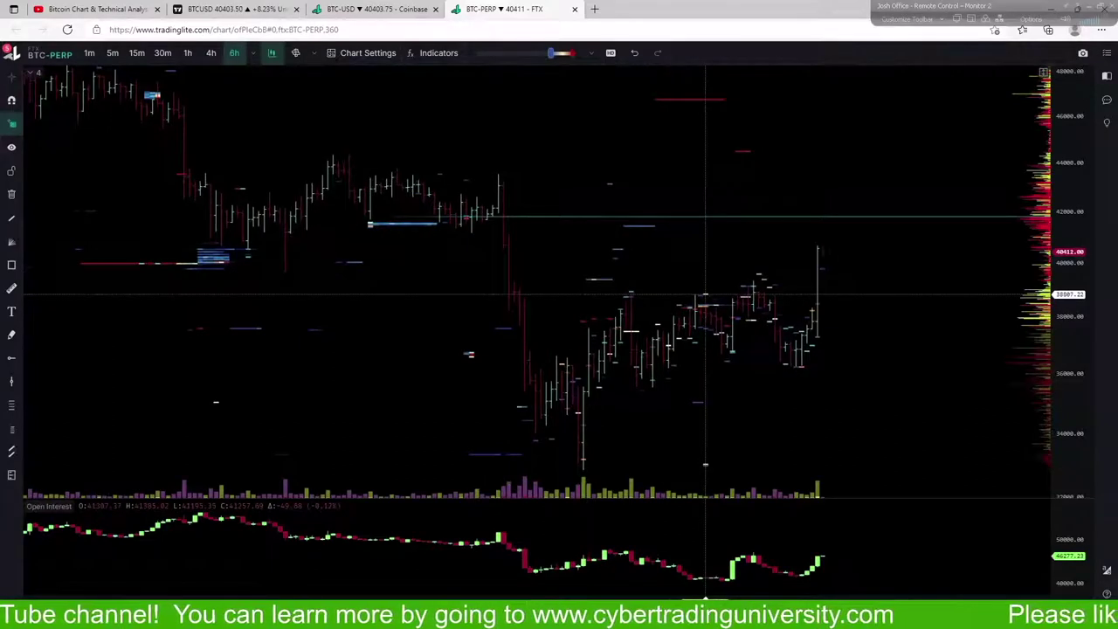
mouse_move(705, 294)
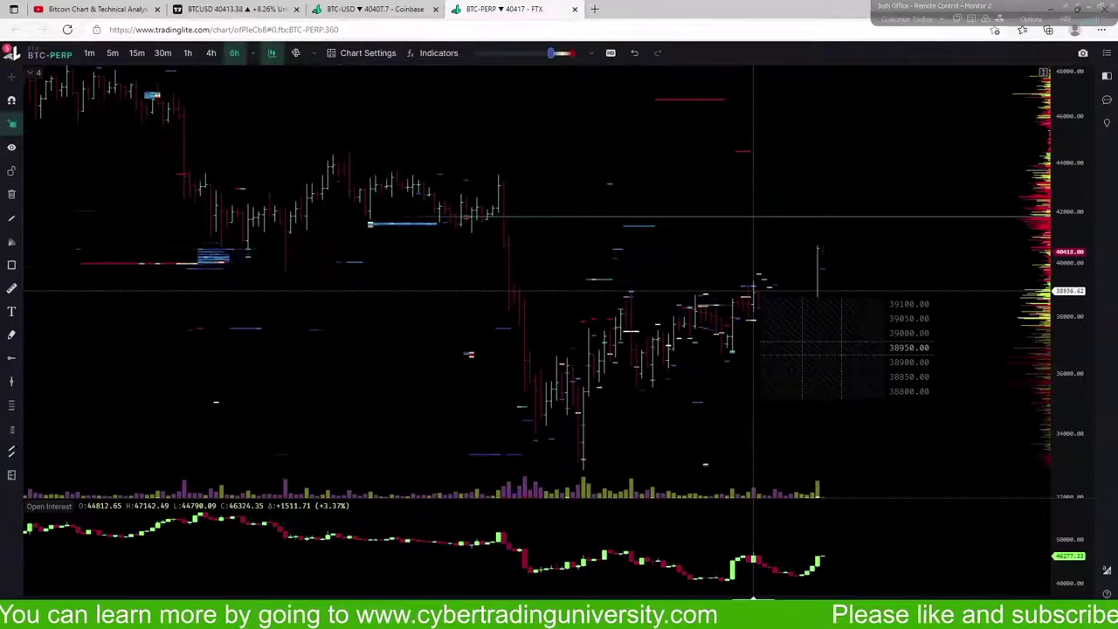
- Compare the TradingView BTCUSD daily chart with the FTX BTC-PERP chart, ending on the BTCUSD chart
click(238, 9)
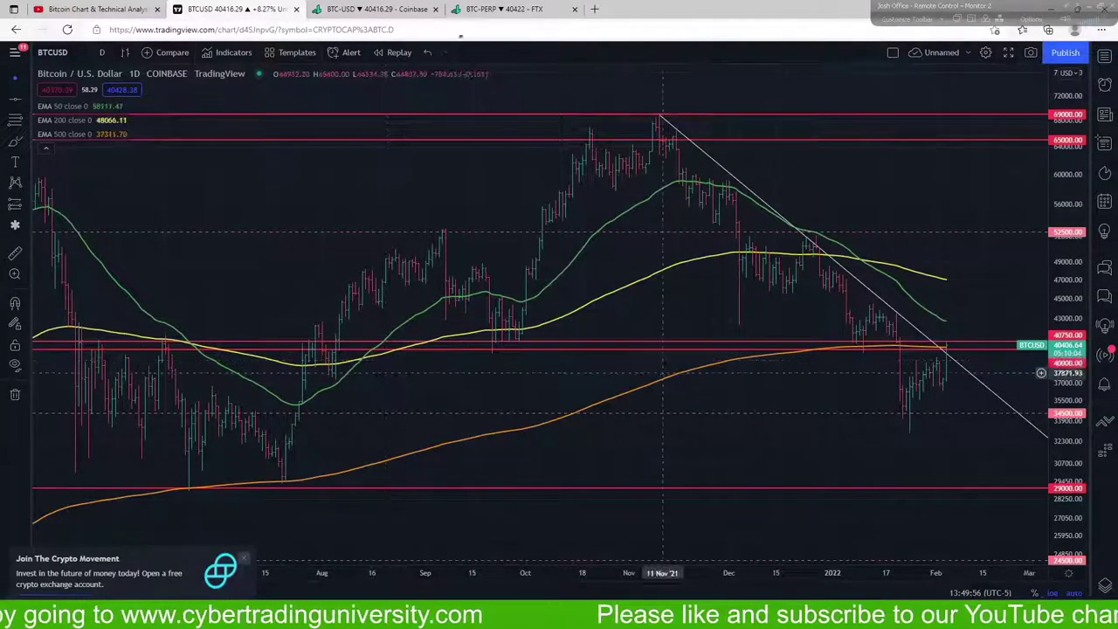
click(497, 9)
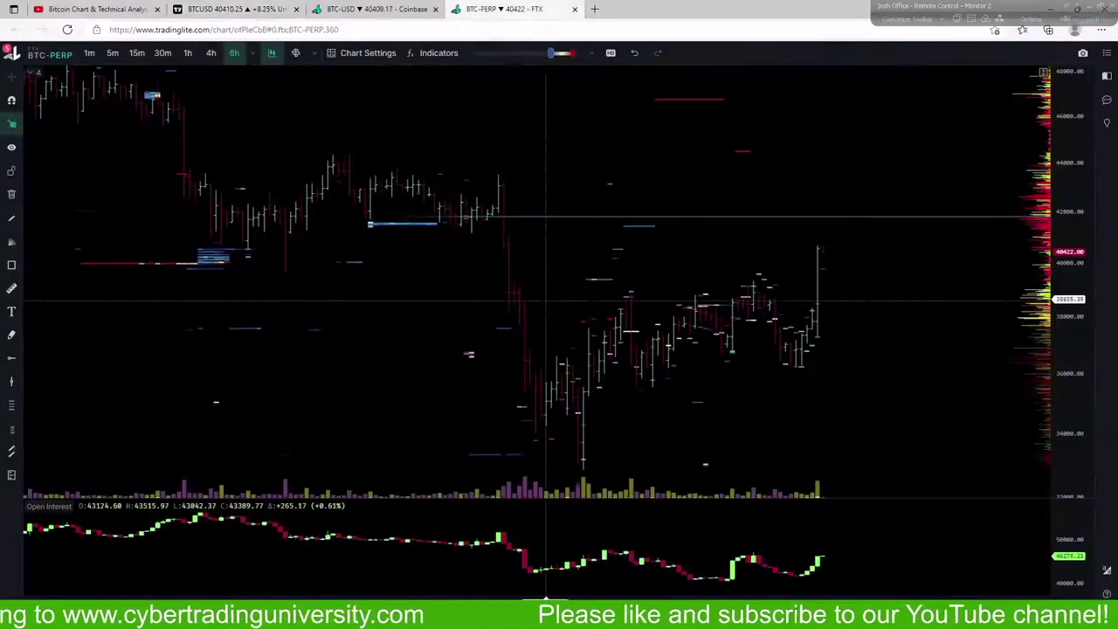
mouse_move(184, 261)
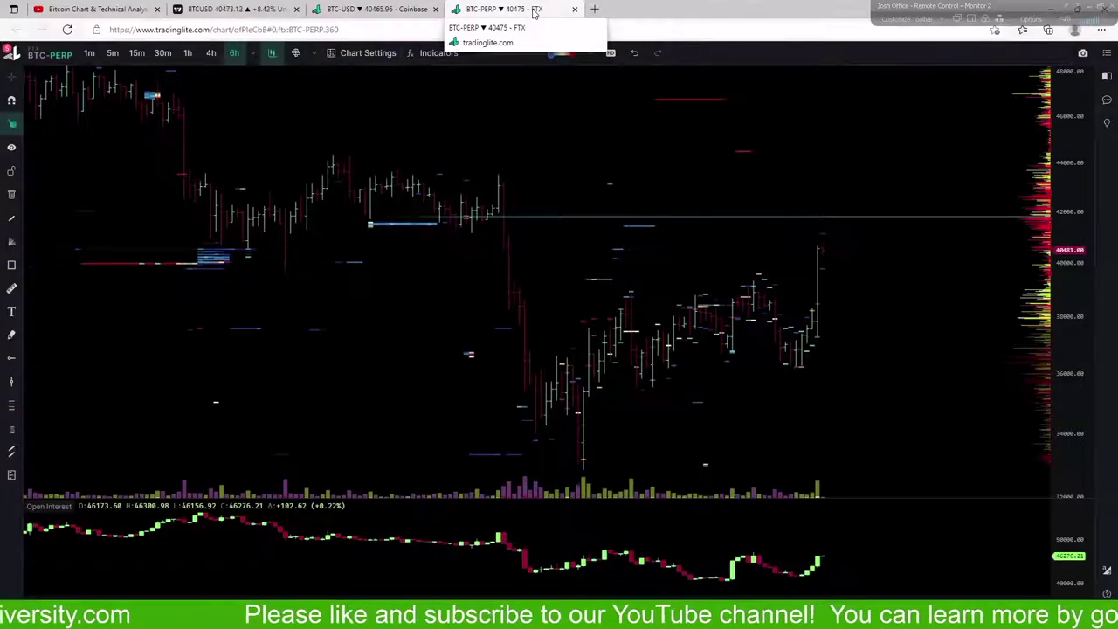
click(232, 8)
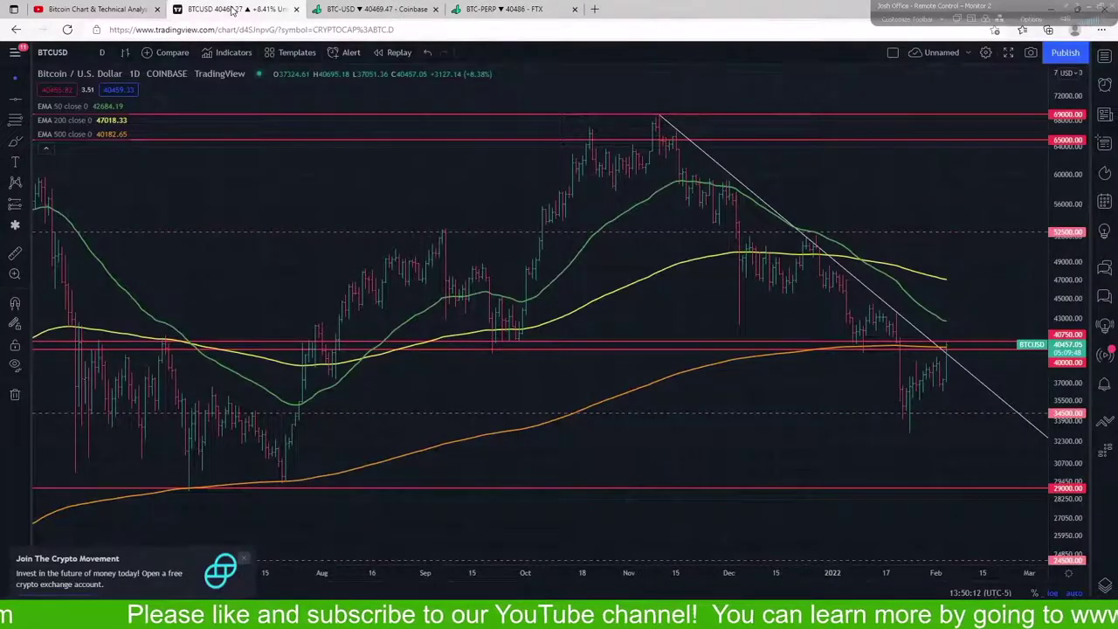